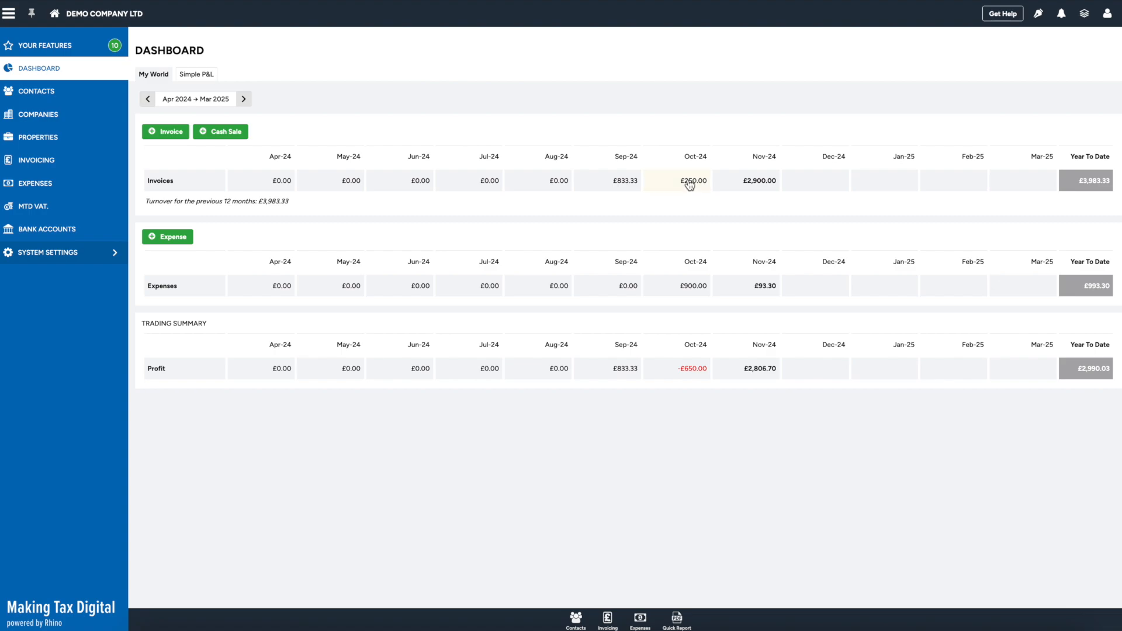
# Review the October 2024 invoice from the dashboard's invoice totals, then return to the dashboard
pyautogui.click(687, 181)
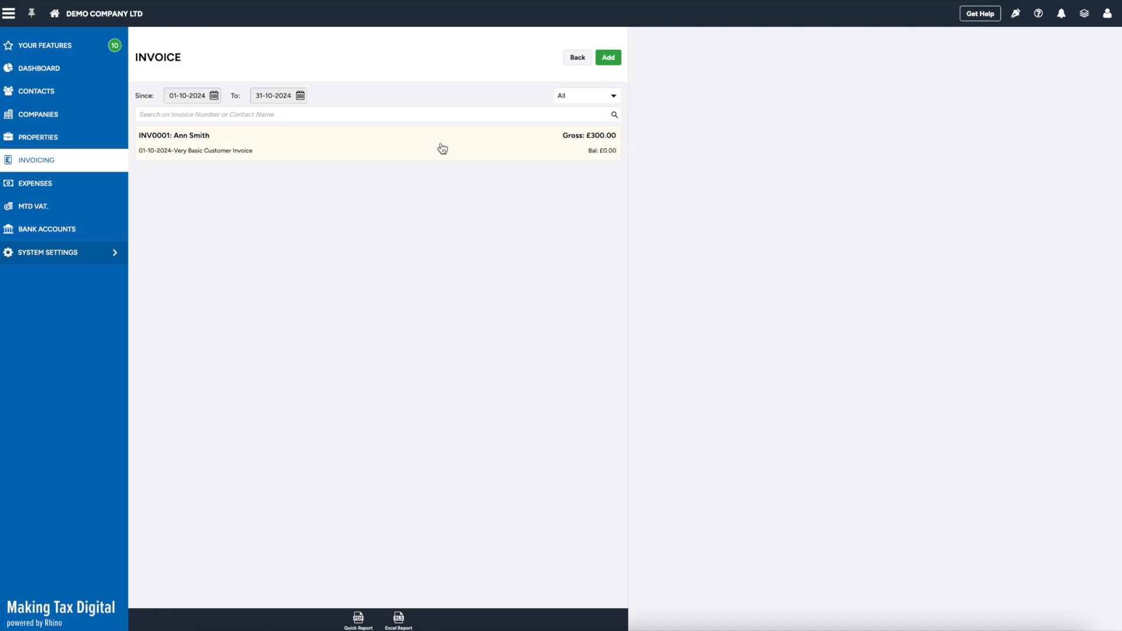
pyautogui.click(544, 149)
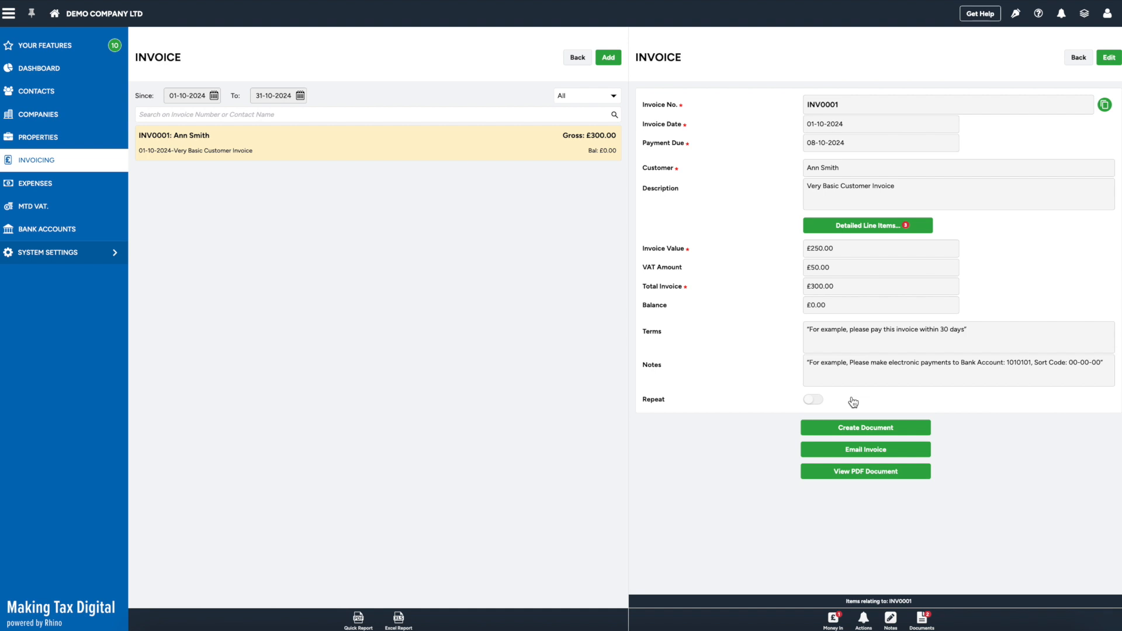
pyautogui.click(572, 63)
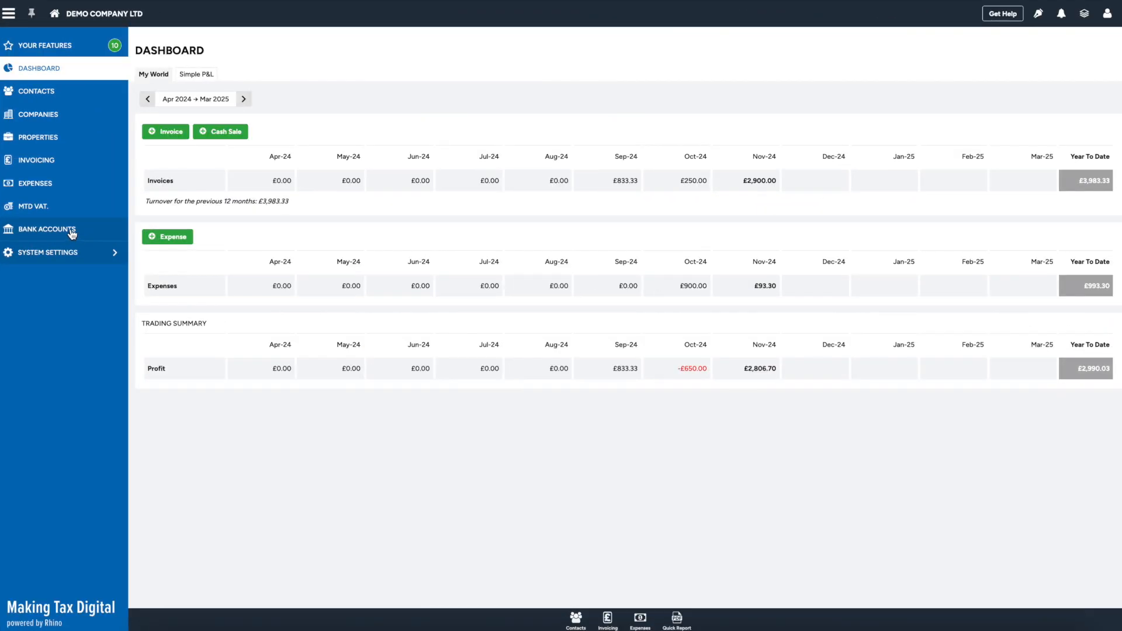
# Open the unreconciled Barclays Bank transactions and filter the bank import to incoming payments
pyautogui.click(70, 230)
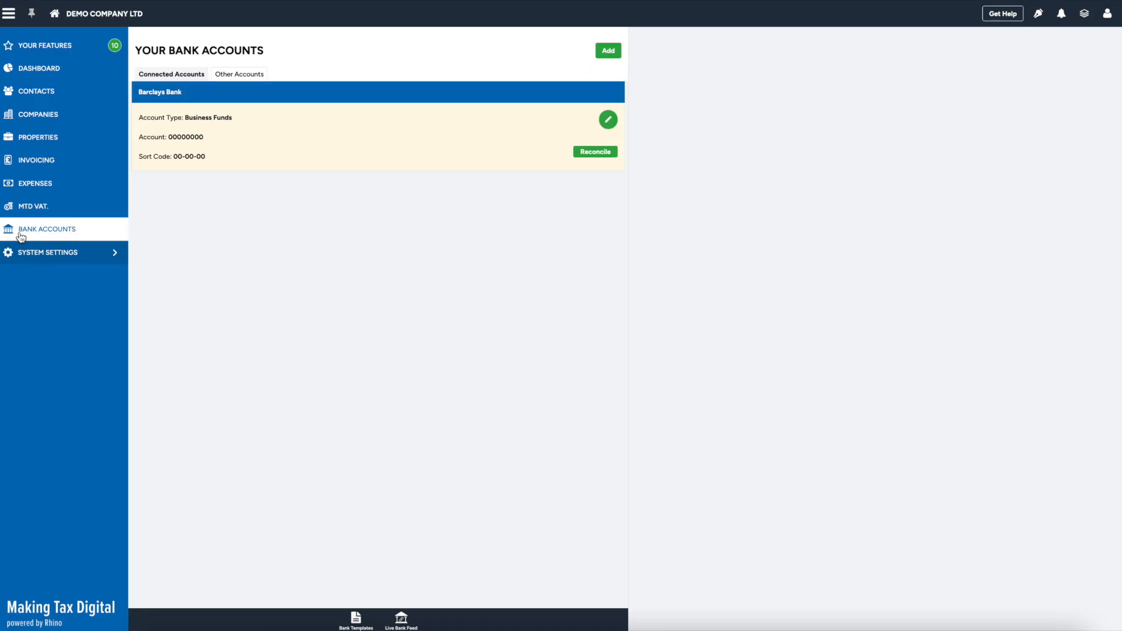
pyautogui.click(593, 152)
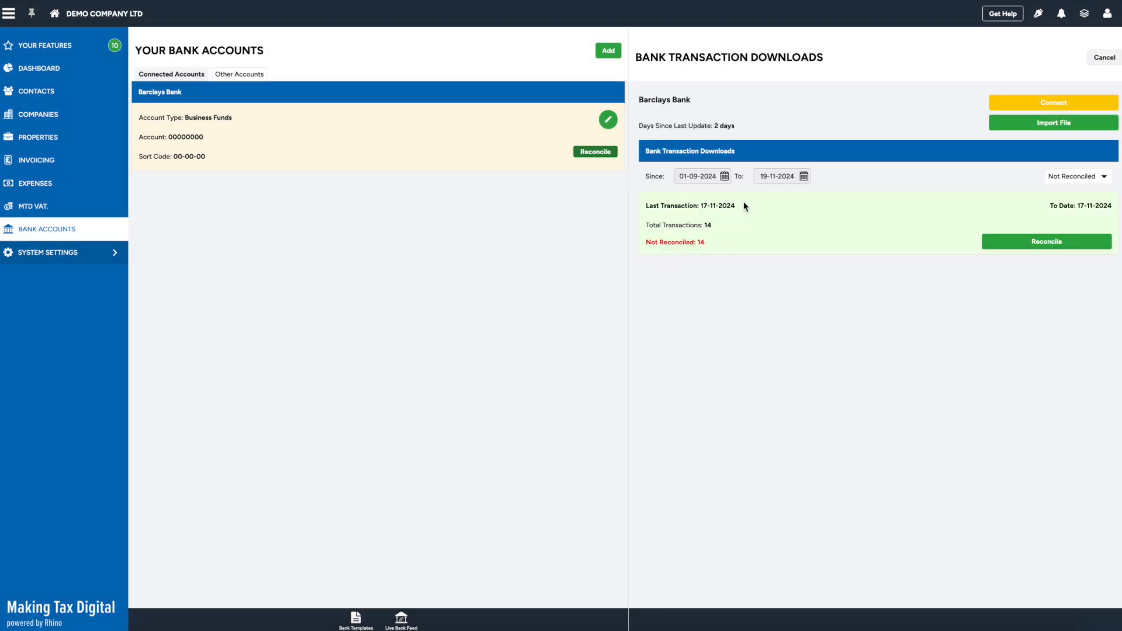
pyautogui.click(1037, 244)
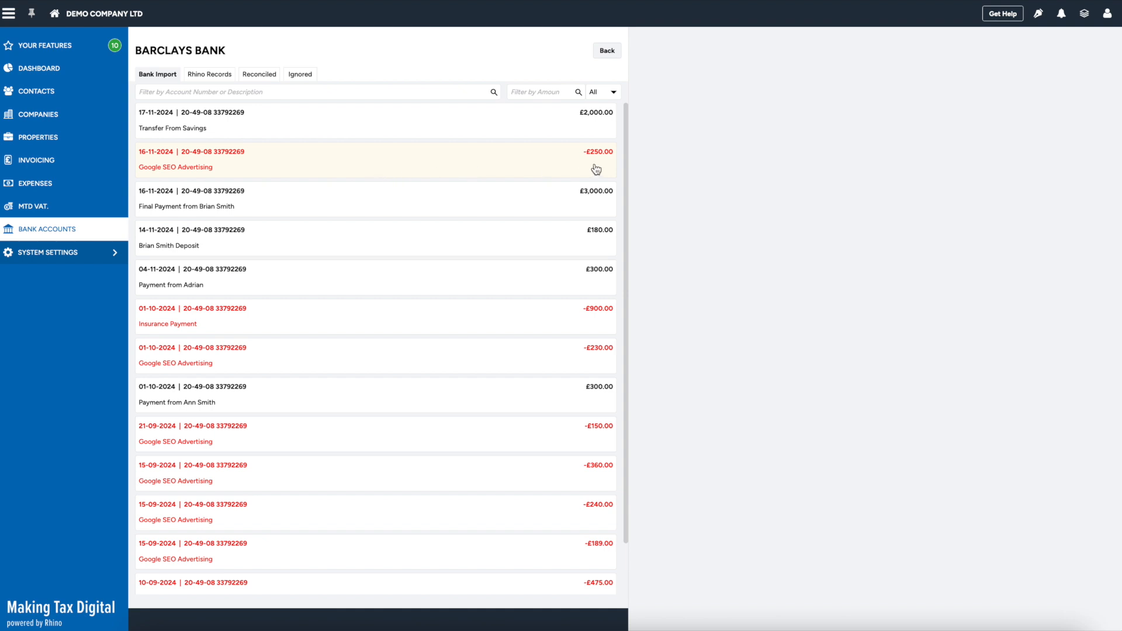
pyautogui.click(614, 94)
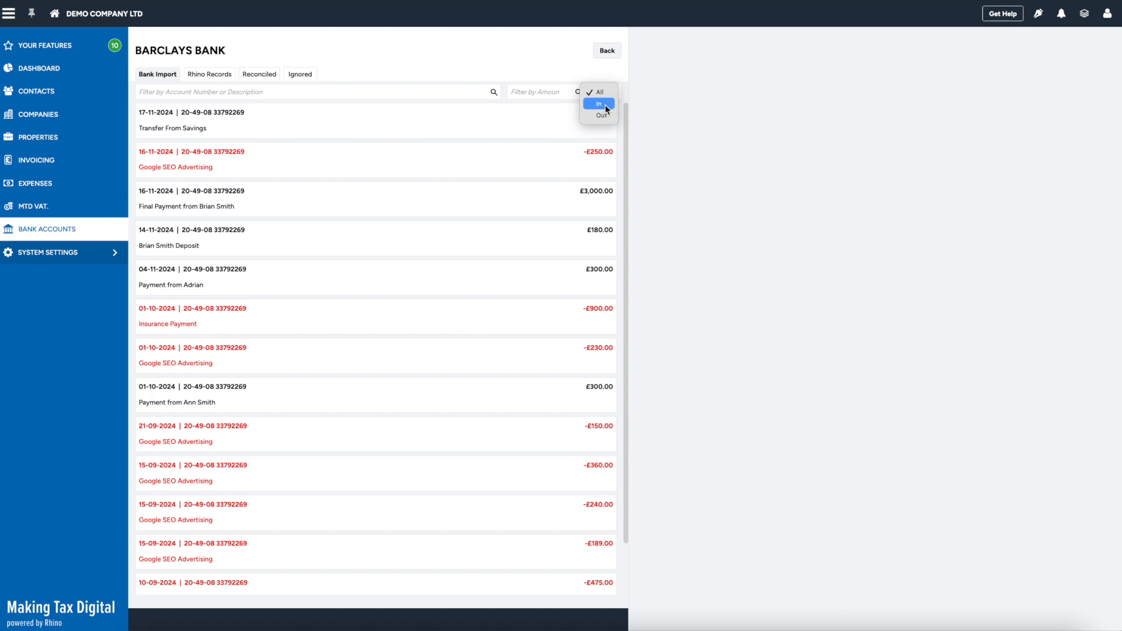
pyautogui.click(605, 104)
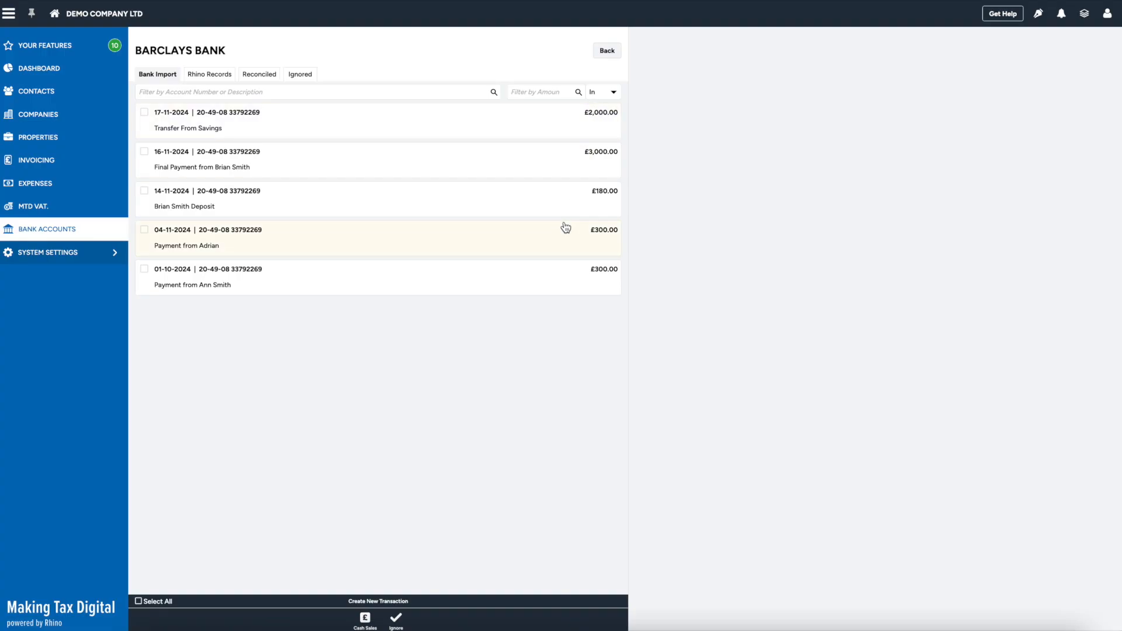
# Reconcile the £300 receipt dated 01-10-2024 with its matching invoice payment, then undo that reconciliation from the reconciled records
pyautogui.click(273, 284)
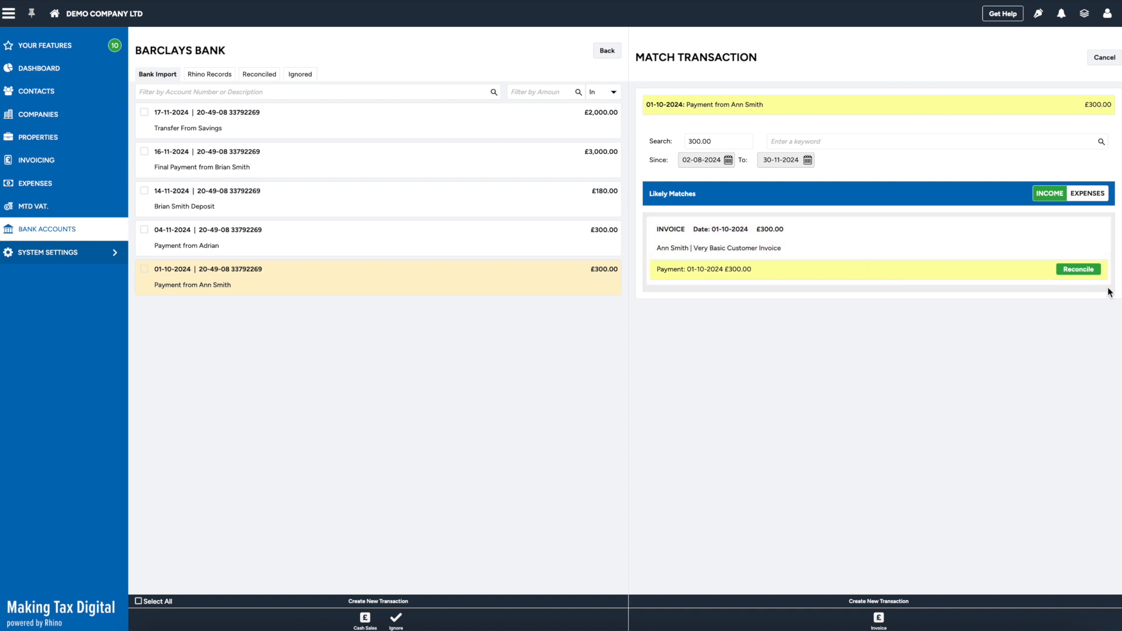
pyautogui.click(1079, 269)
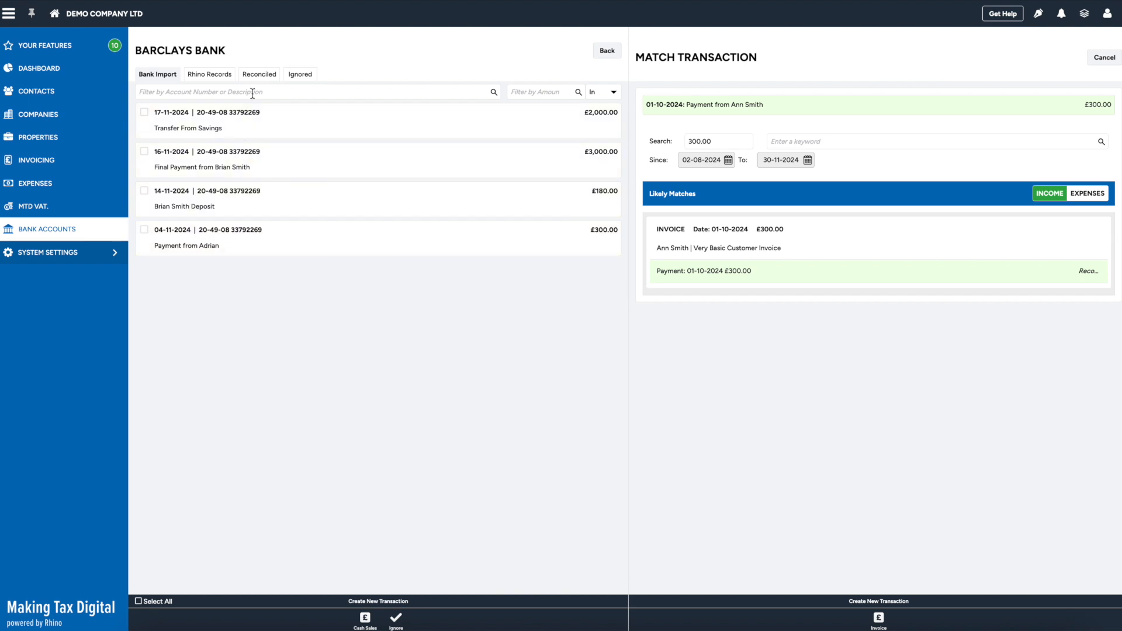
pyautogui.click(259, 75)
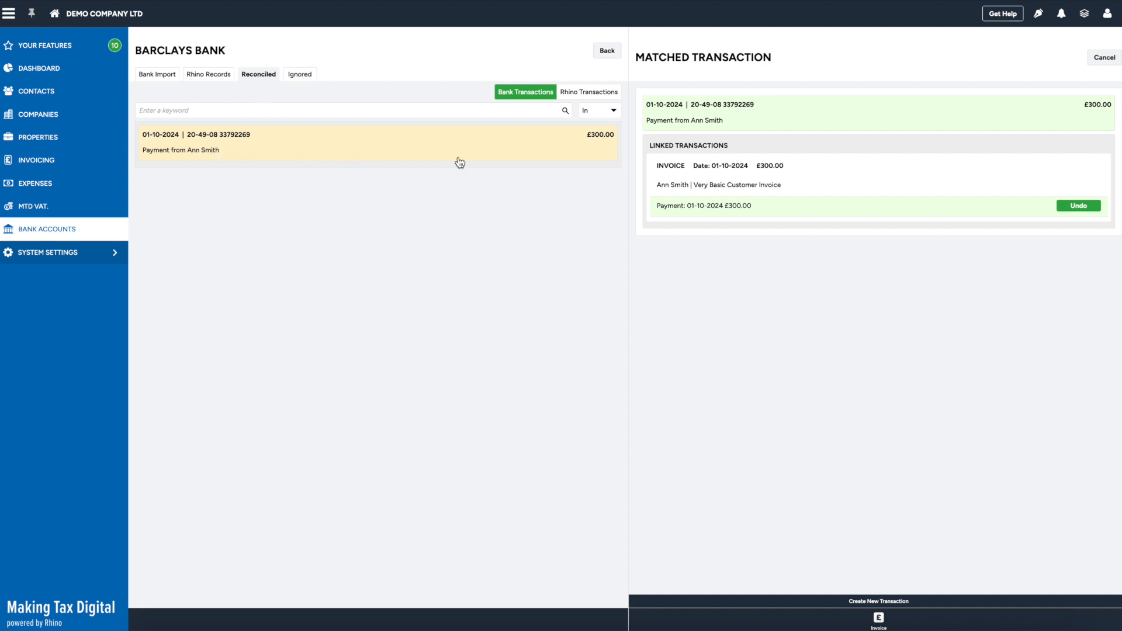
pyautogui.click(1079, 206)
pyautogui.click(155, 74)
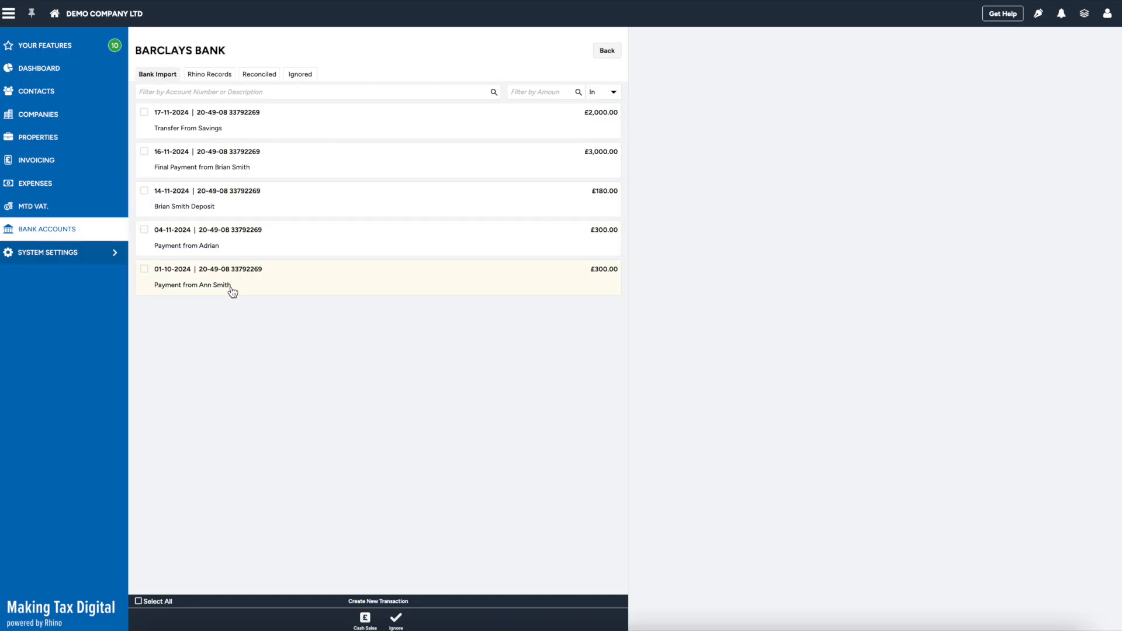
# Reconcile the £300 bank receipt of 01-10-2024 with the customer's matching invoice payment
pyautogui.click(235, 287)
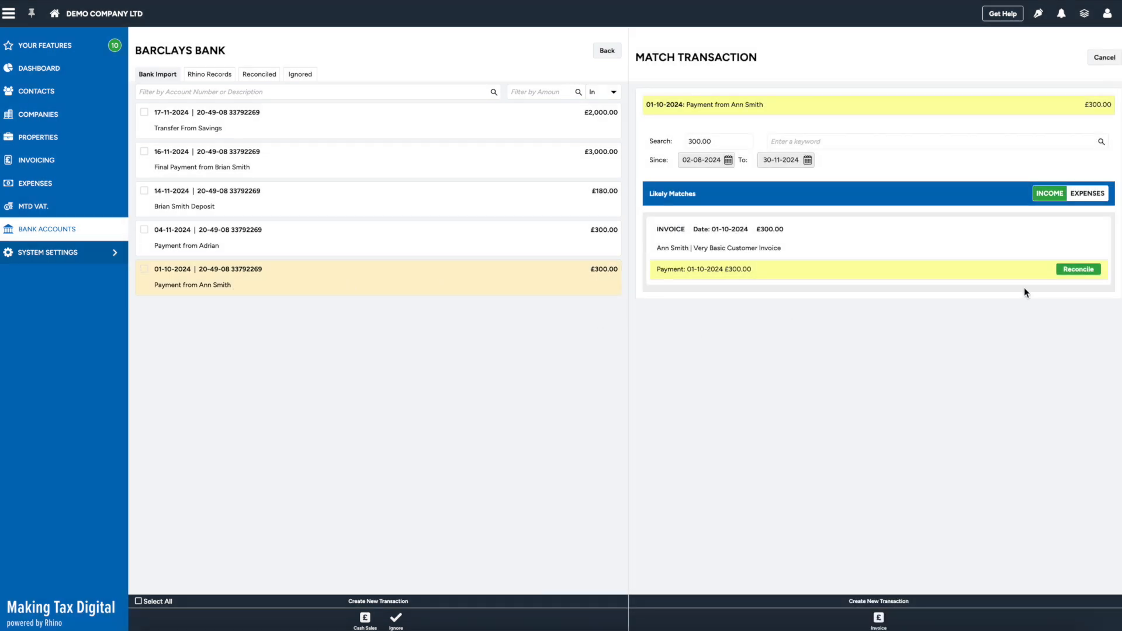
pyautogui.click(1081, 274)
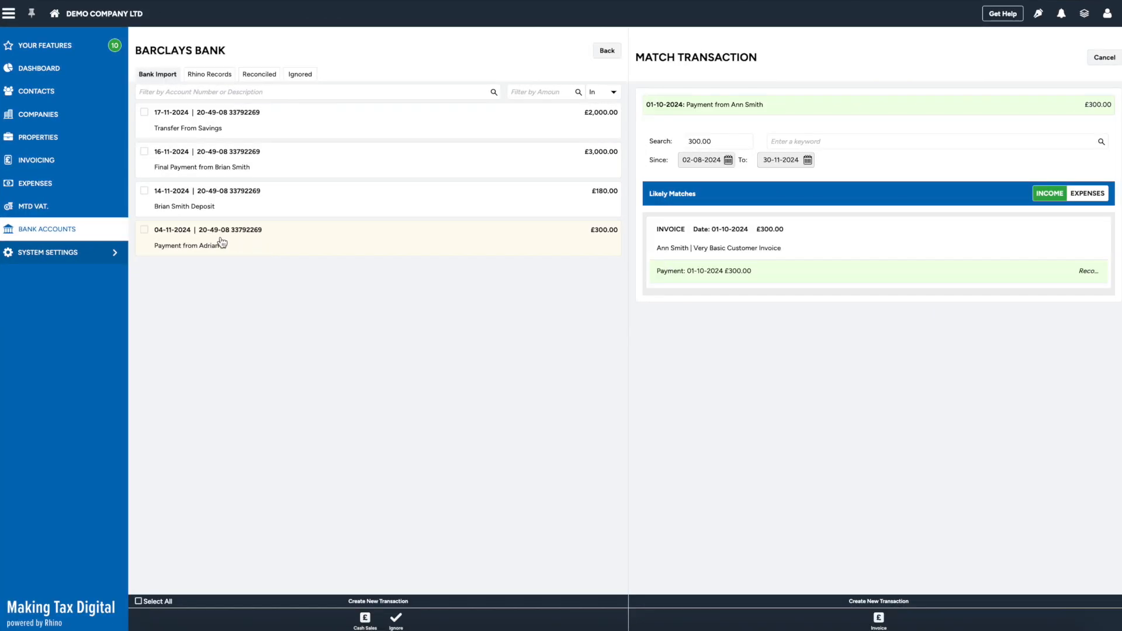
# Find an invoice match for the £180 deposit of 14-11-2024 by the customer's first name, with the amount filter cleared
pyautogui.click(225, 205)
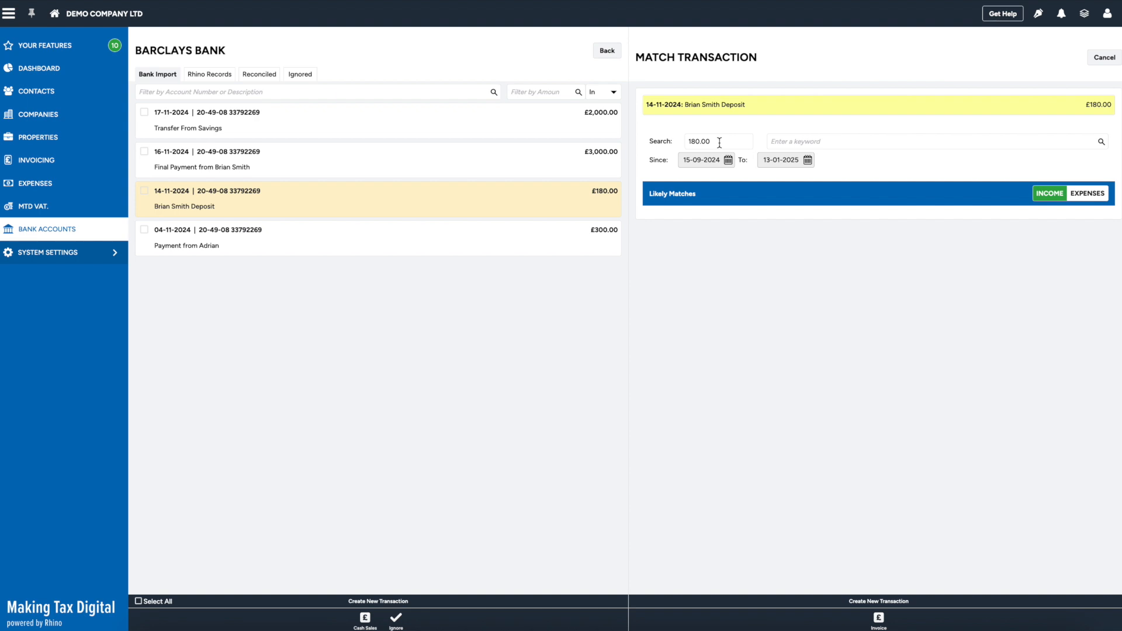
pyautogui.click(804, 140)
pyautogui.write('Brian')
pyautogui.moveTo(731, 142); pyautogui.dragTo(665, 145)
pyautogui.press('BackSpace')
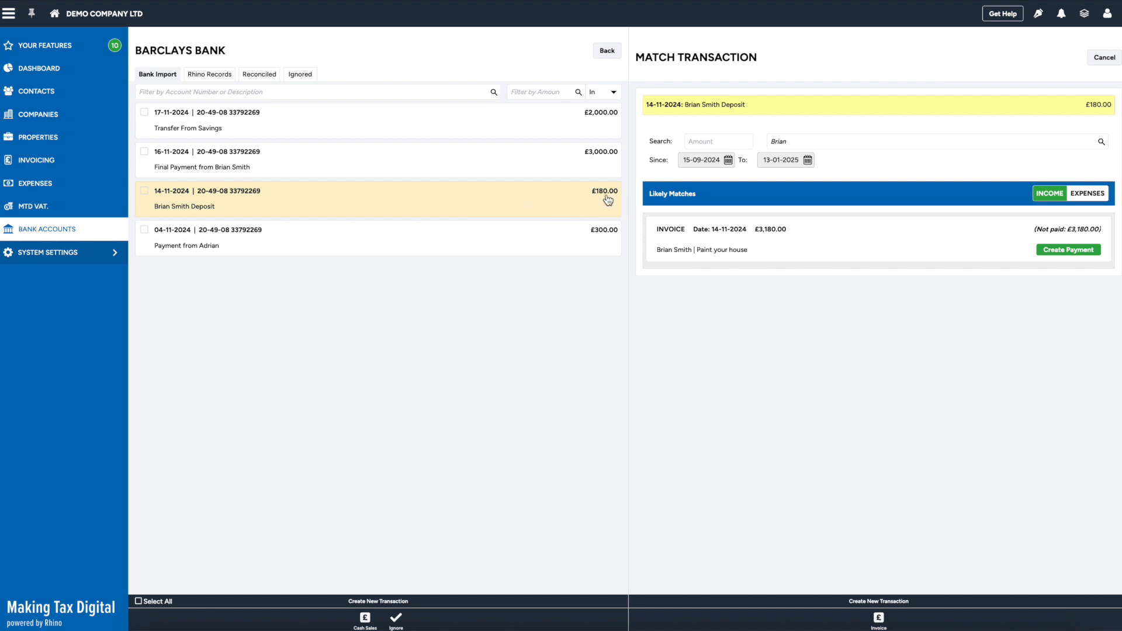
# Create a £180 part payment on the "Paint your house" invoice and reconcile it with the deposit
pyautogui.click(1064, 252)
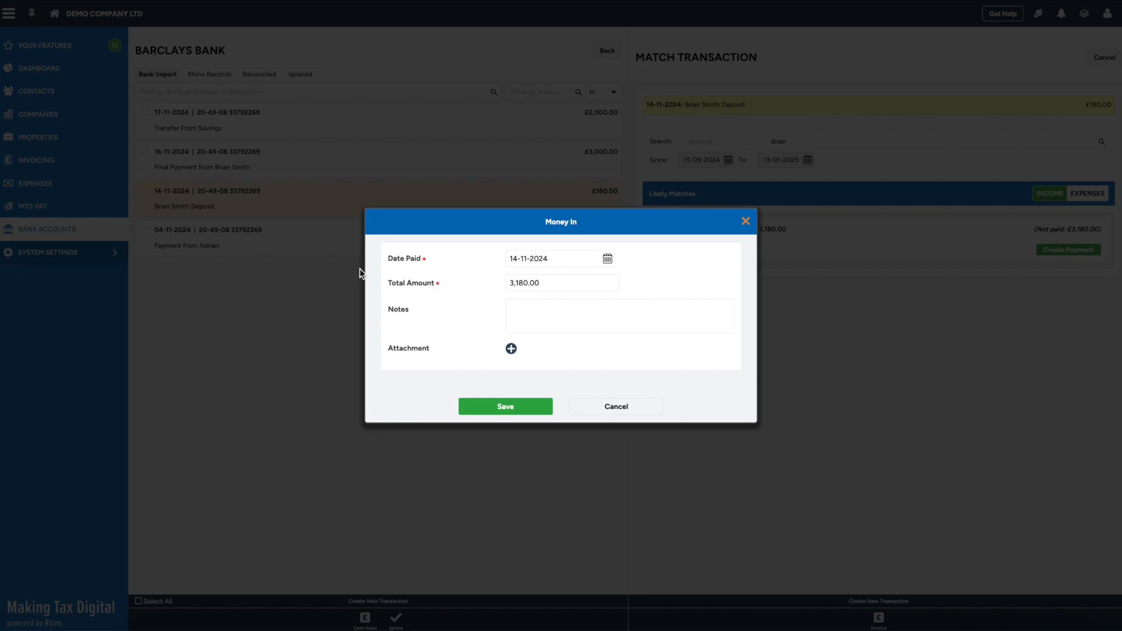
pyautogui.click(551, 284)
pyautogui.write('180')
pyautogui.click(512, 412)
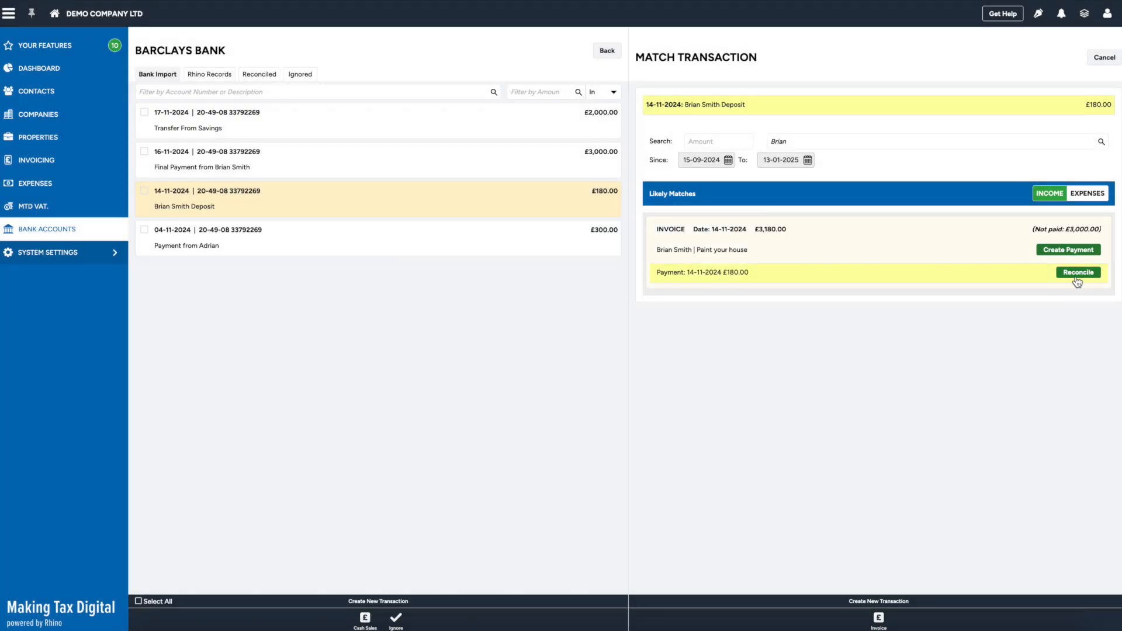
pyautogui.click(1079, 274)
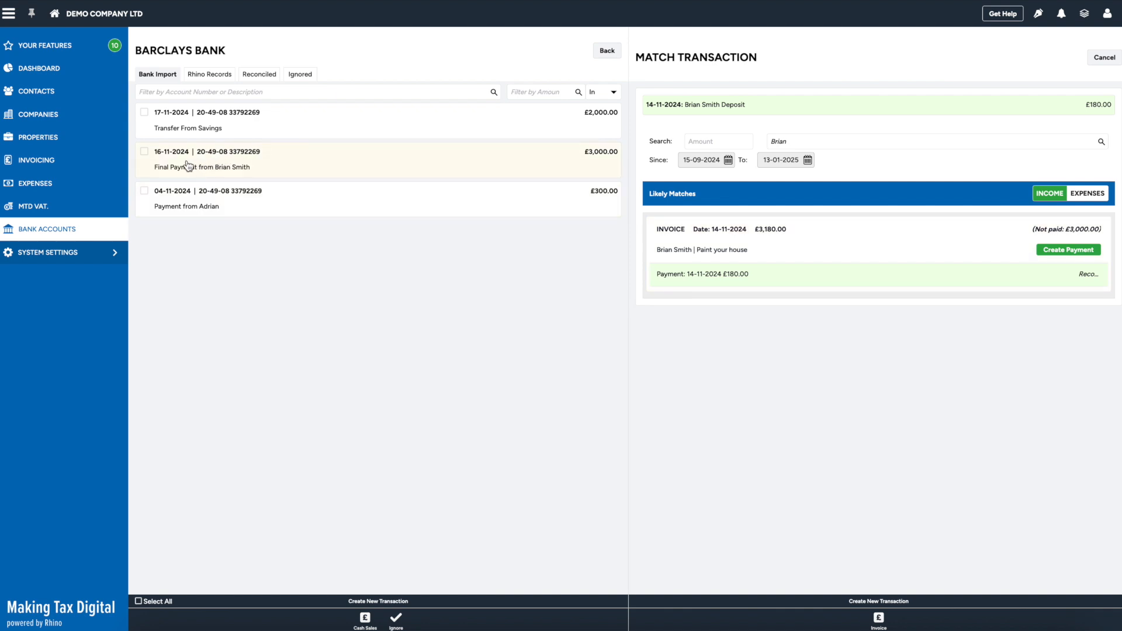
# Create a £3,000 payment on the "Paint your house" invoice and reconcile it with the 16-11-2024 final bank payment
pyautogui.click(327, 168)
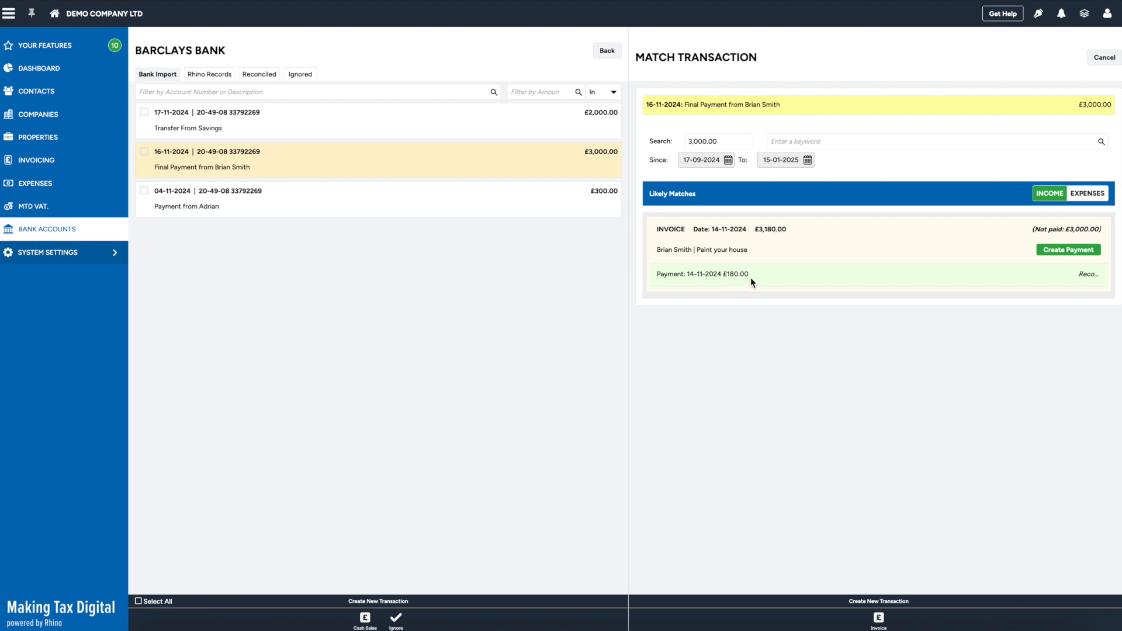
pyautogui.click(1056, 252)
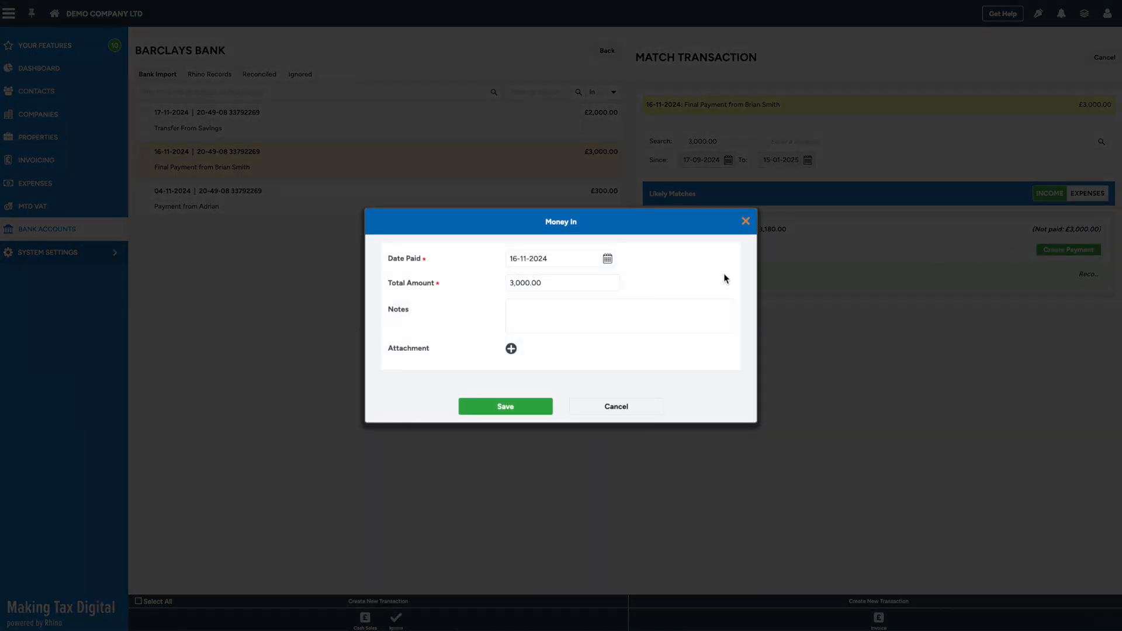
pyautogui.click(503, 409)
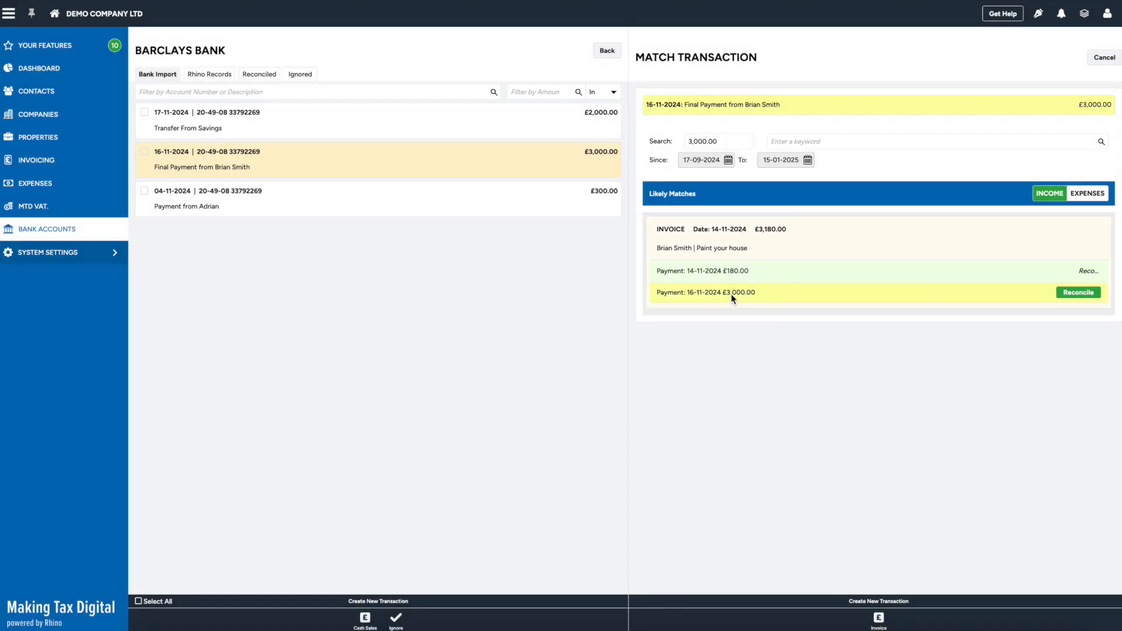
pyautogui.click(1079, 293)
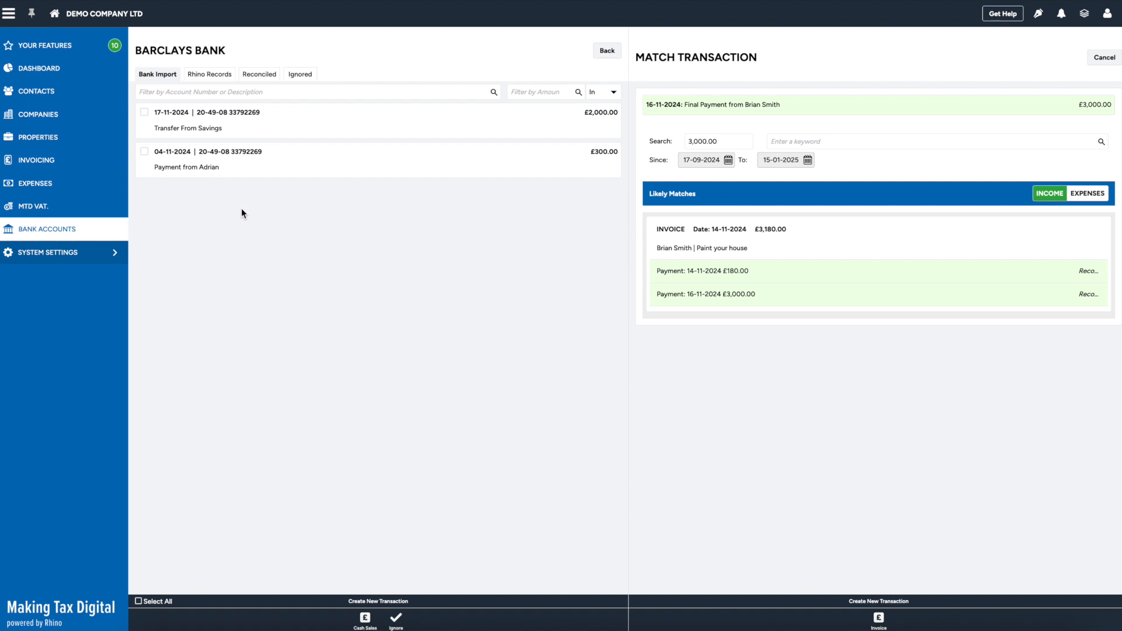
# Review the reconciled incoming transactions and the invoice payments linked to the £180 deposit and £3,000 final payment
pyautogui.click(266, 79)
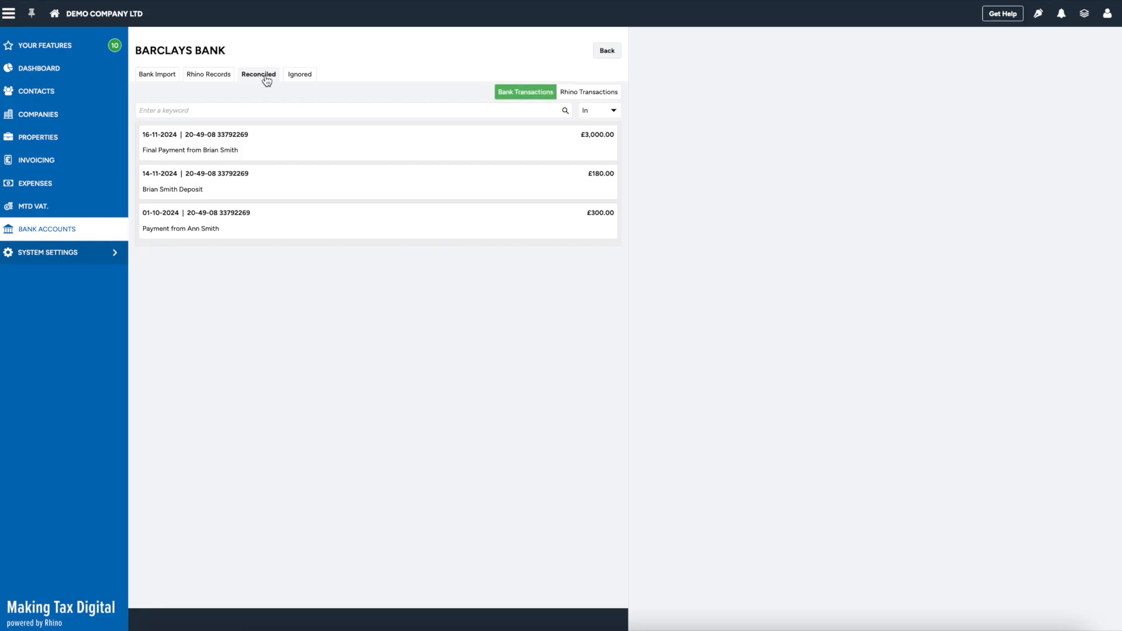
pyautogui.click(258, 185)
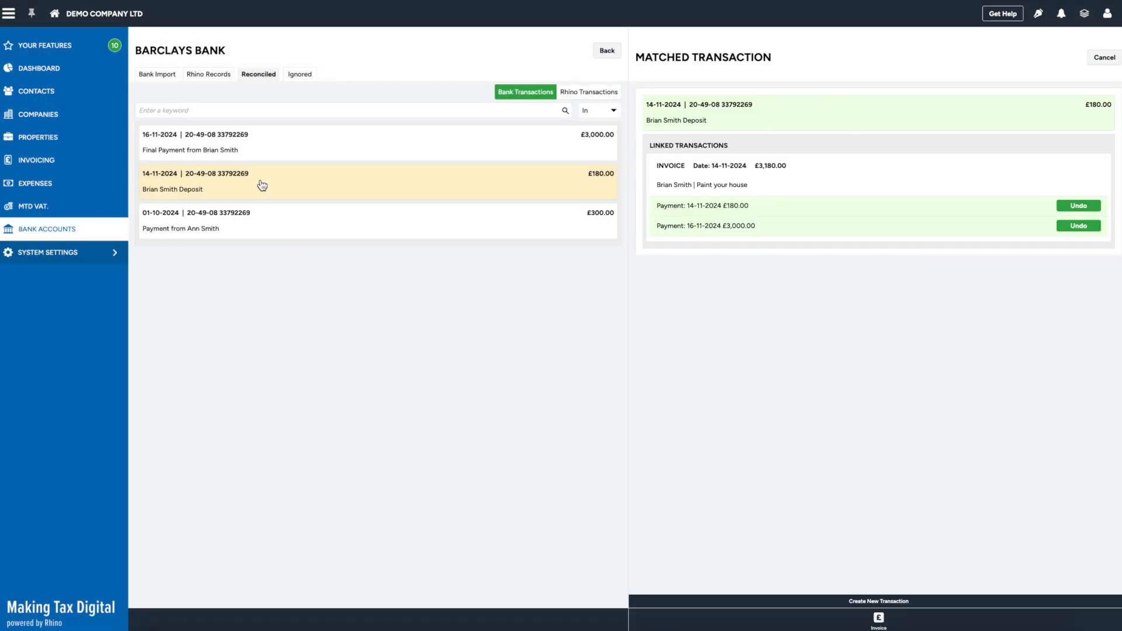
pyautogui.click(320, 153)
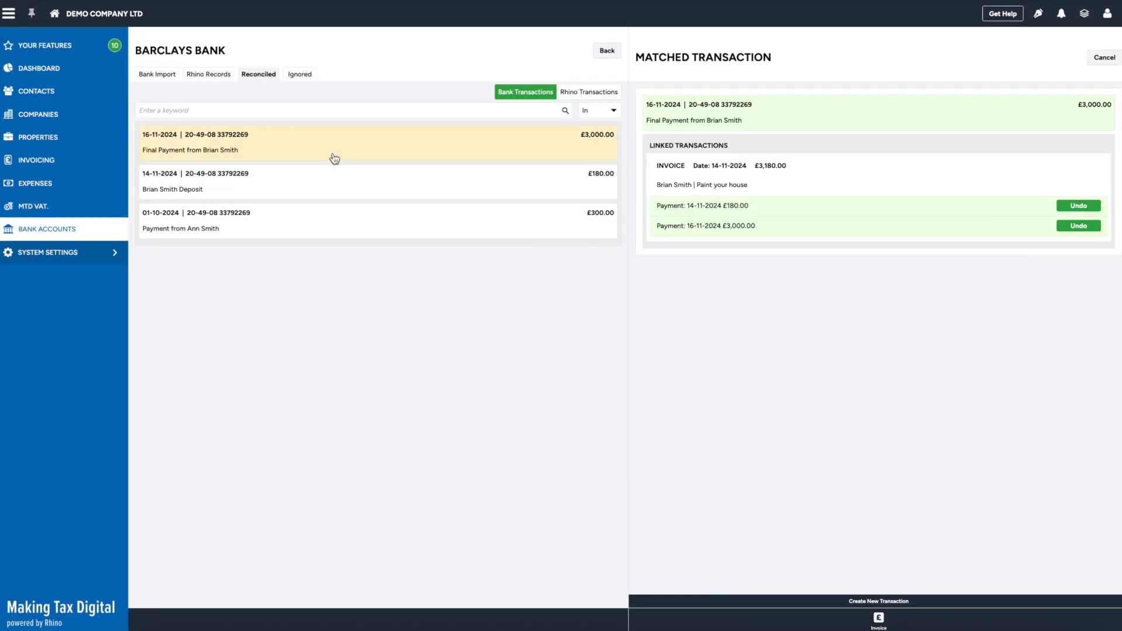
pyautogui.click(291, 216)
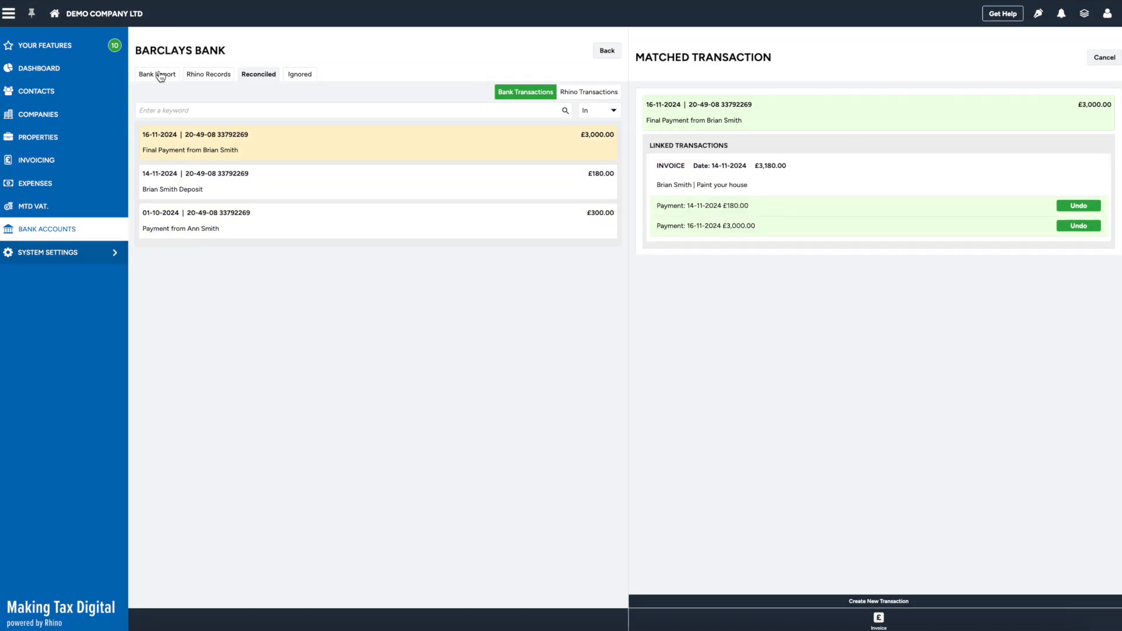
# Return to the bank import and filter it to outgoing transactions
pyautogui.click(159, 75)
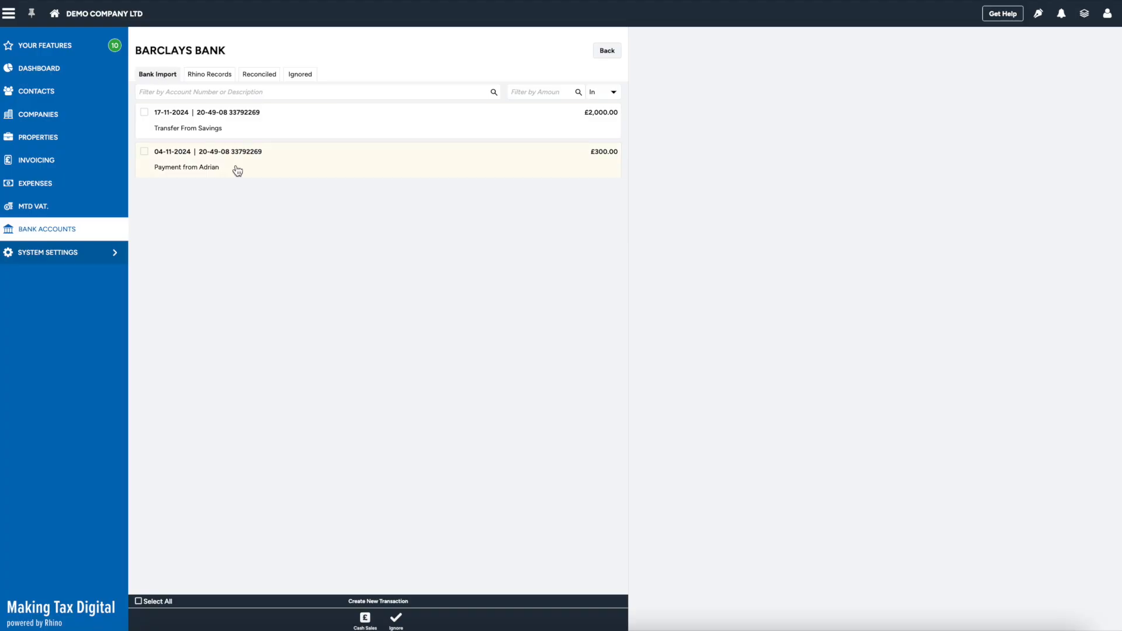
pyautogui.click(602, 92)
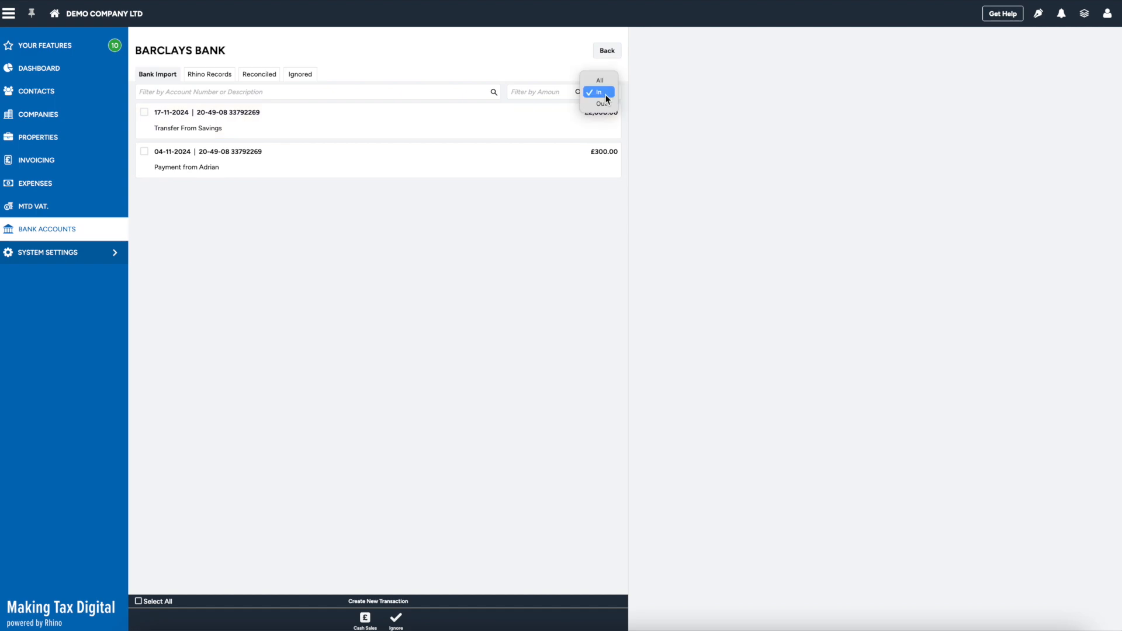
pyautogui.click(605, 102)
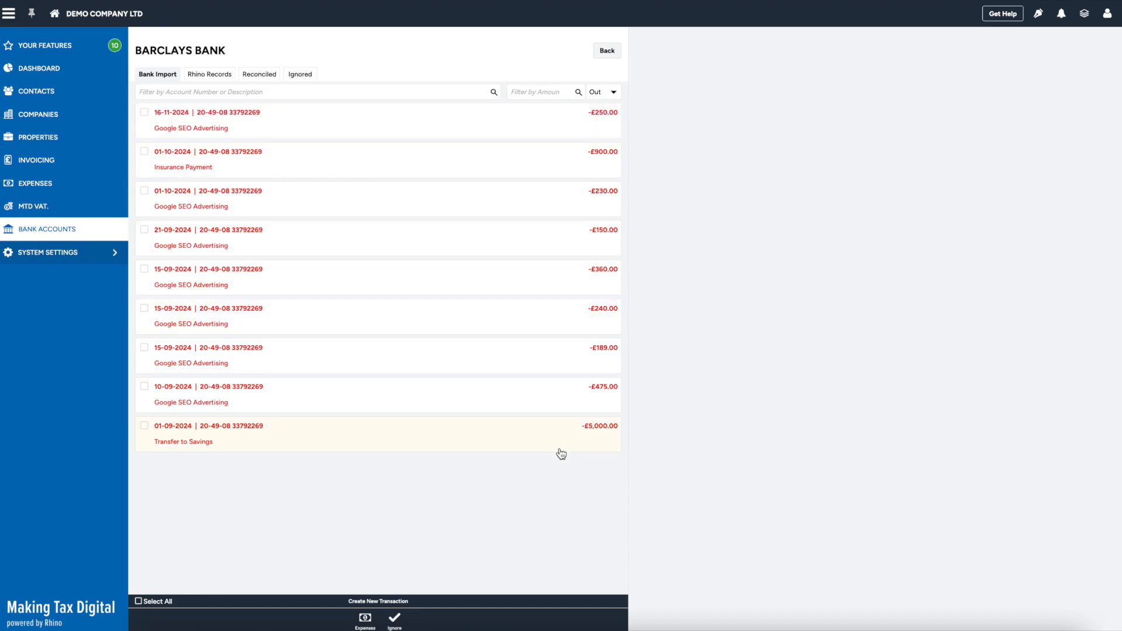
# Create a £900 payment for the insurance expense and reconcile it with the 01-10-2024 Insurance Payment bank transaction
pyautogui.click(518, 158)
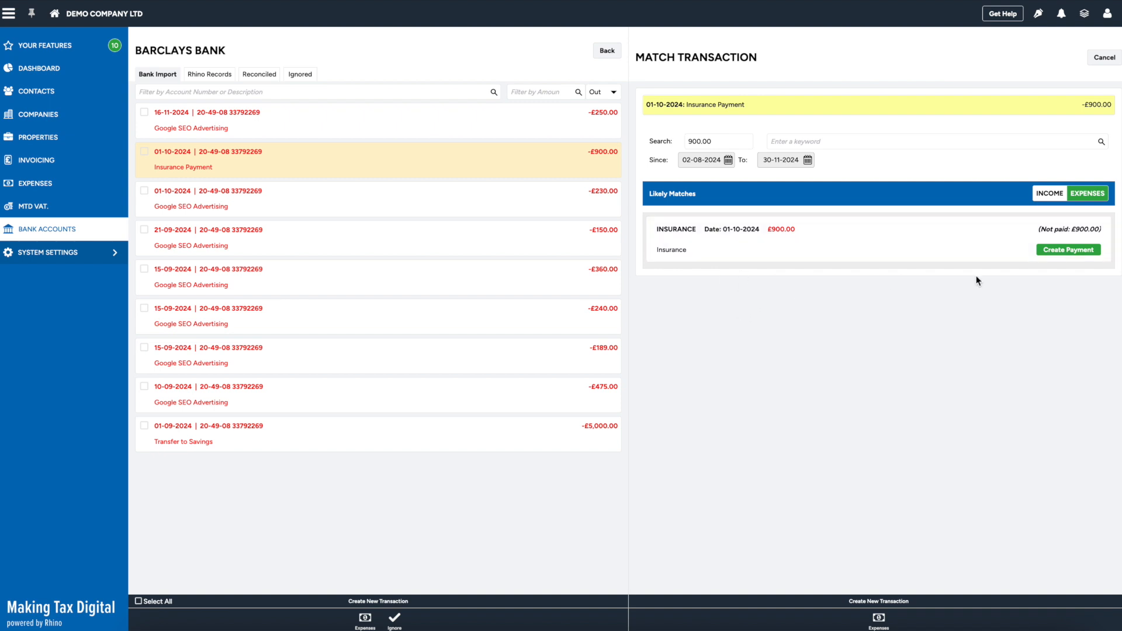
pyautogui.click(1072, 251)
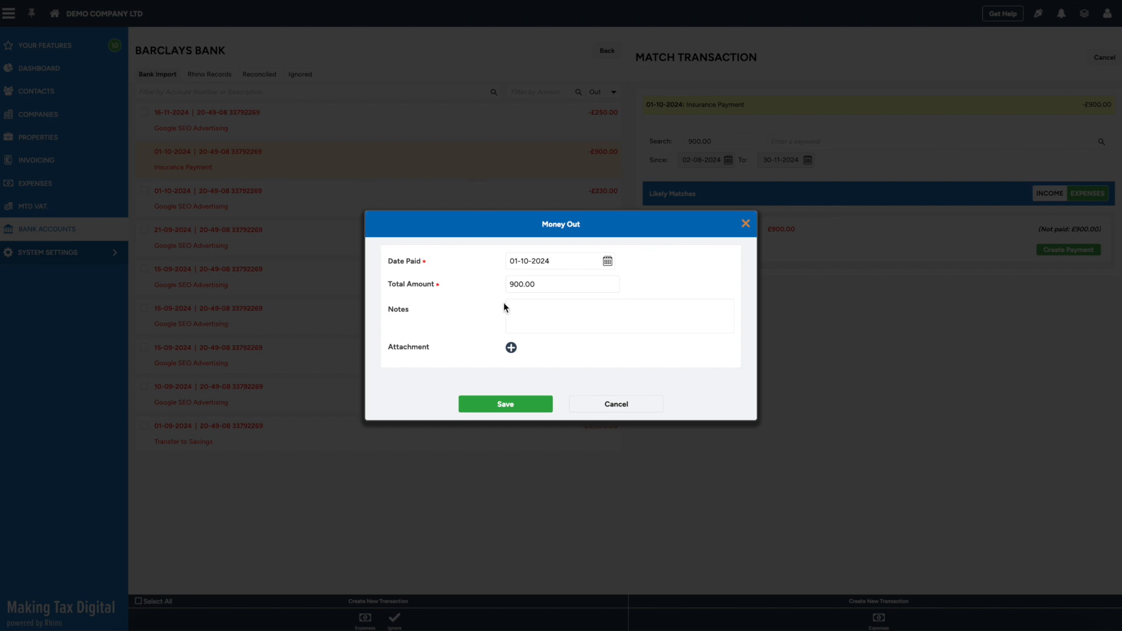
pyautogui.click(511, 402)
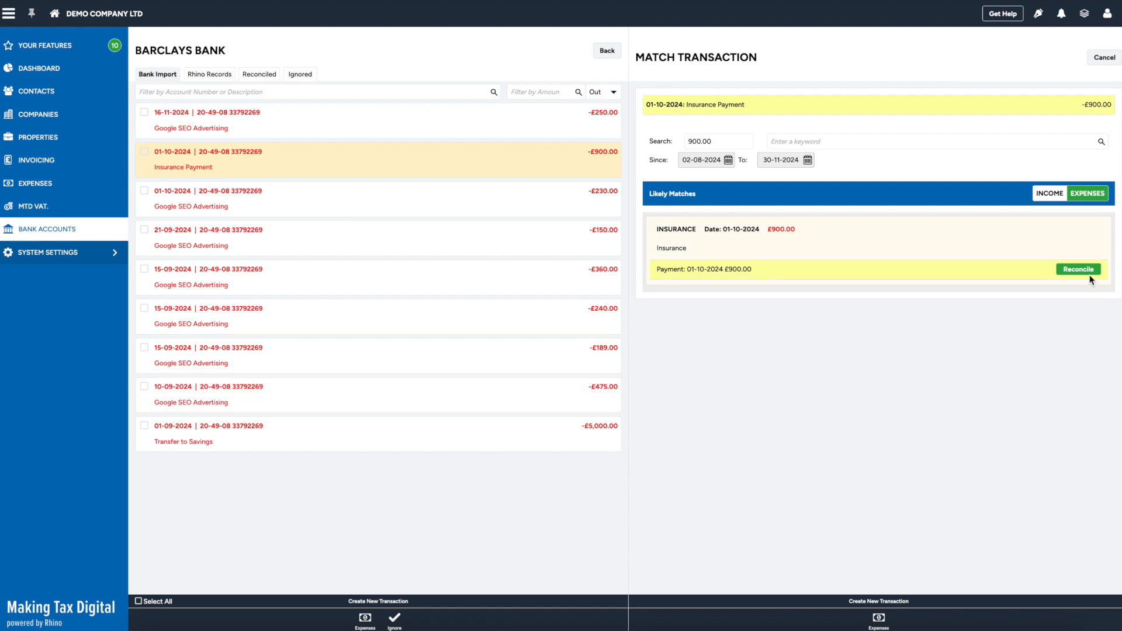
pyautogui.click(1085, 272)
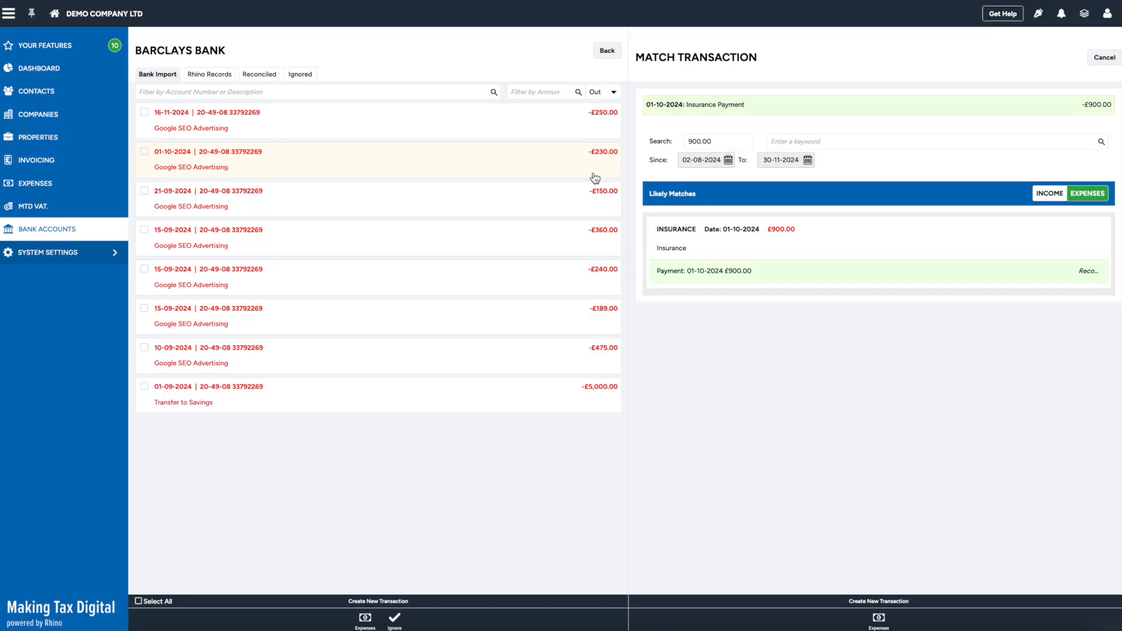
# Review the reconciled Insurance Payment and its linked expense, then return to the bank import
pyautogui.click(263, 76)
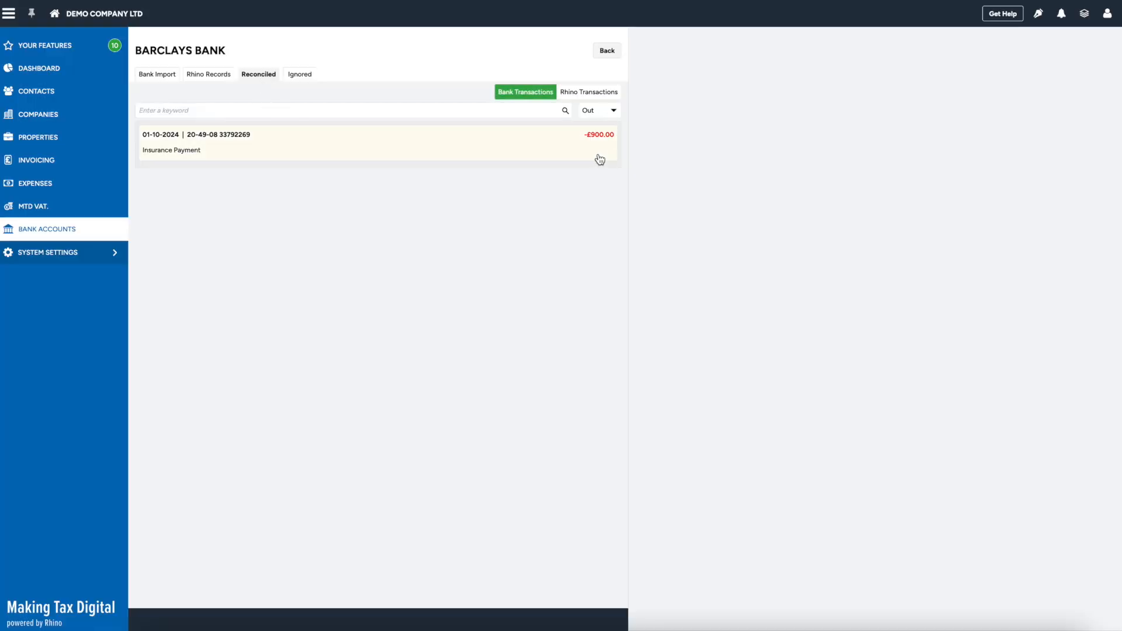
pyautogui.click(447, 159)
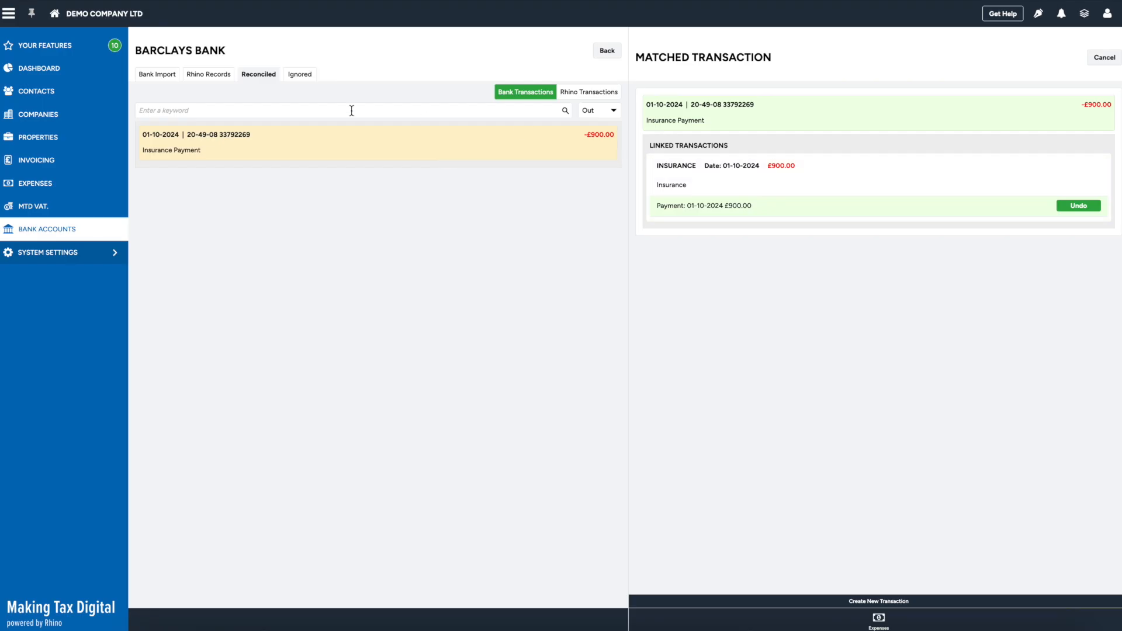
pyautogui.click(159, 77)
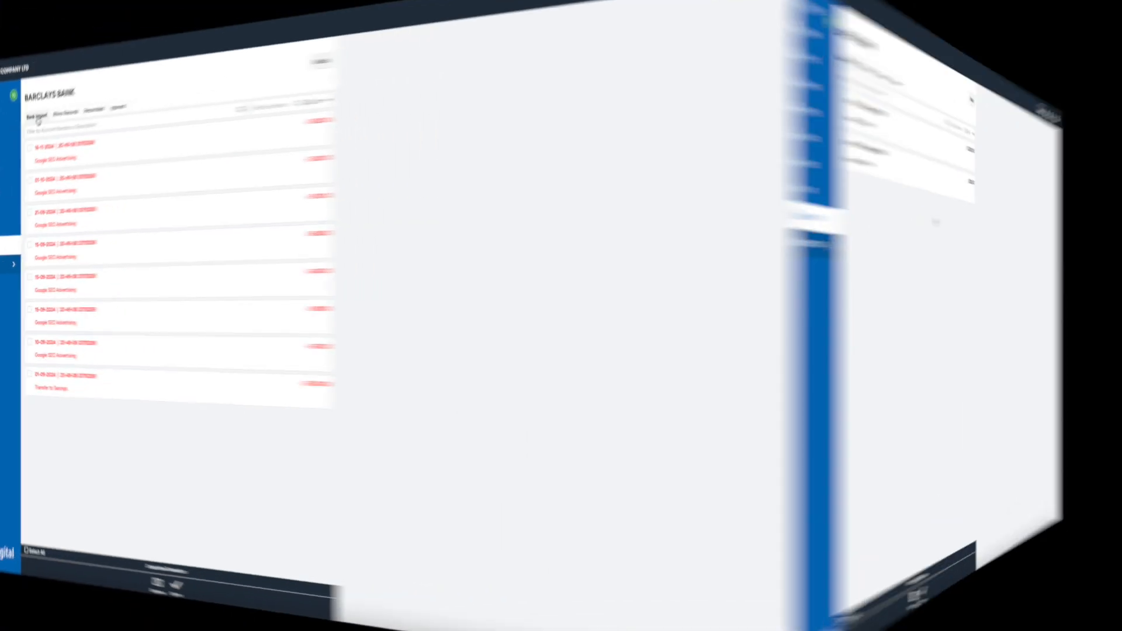